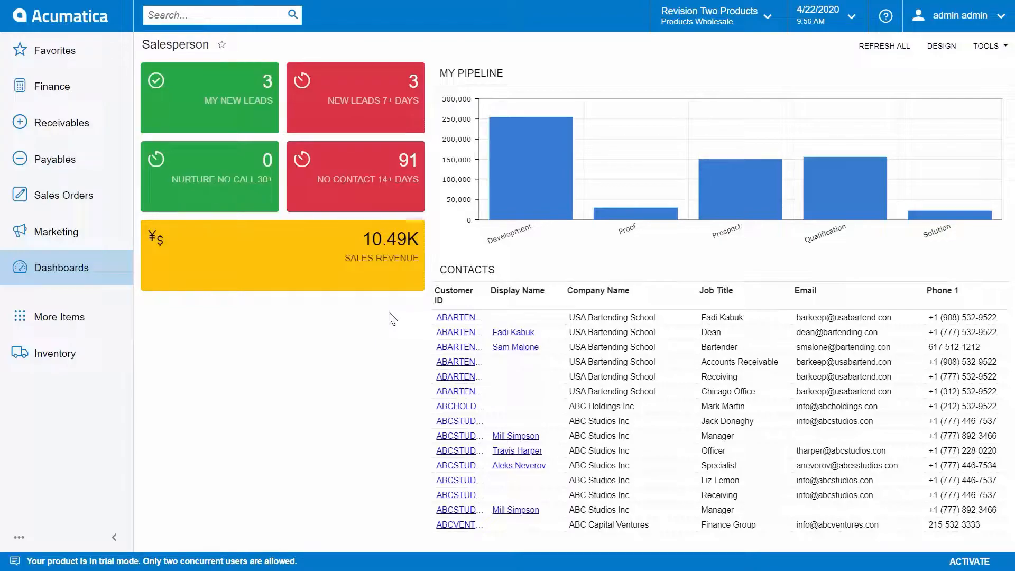
Step: Open the new leads from the dashboard, switch to Outlook, and review the email sender's details and lead option in the Acumatica add-in
left_click(266, 98)
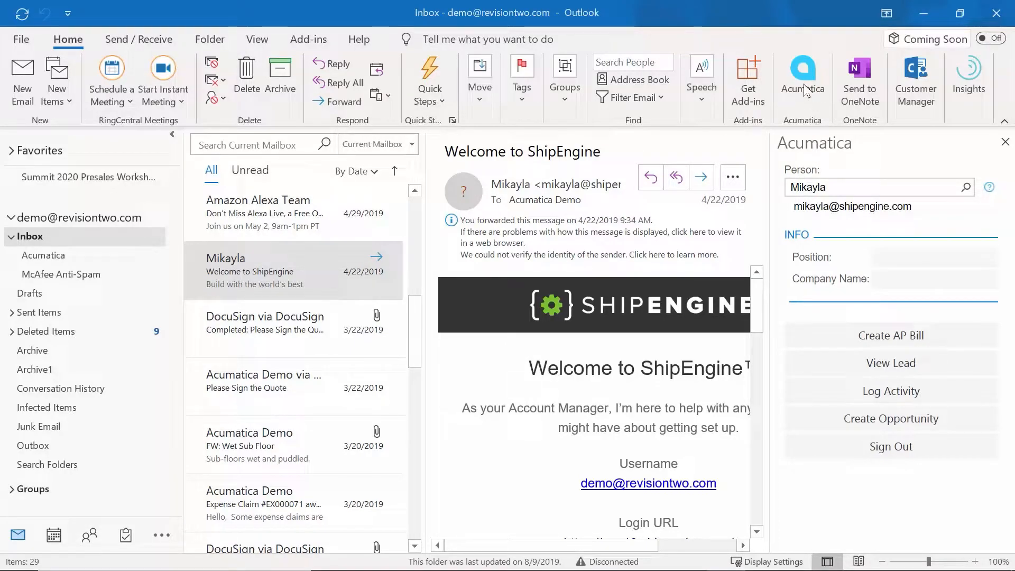
double_click(857, 208)
left_click(859, 225)
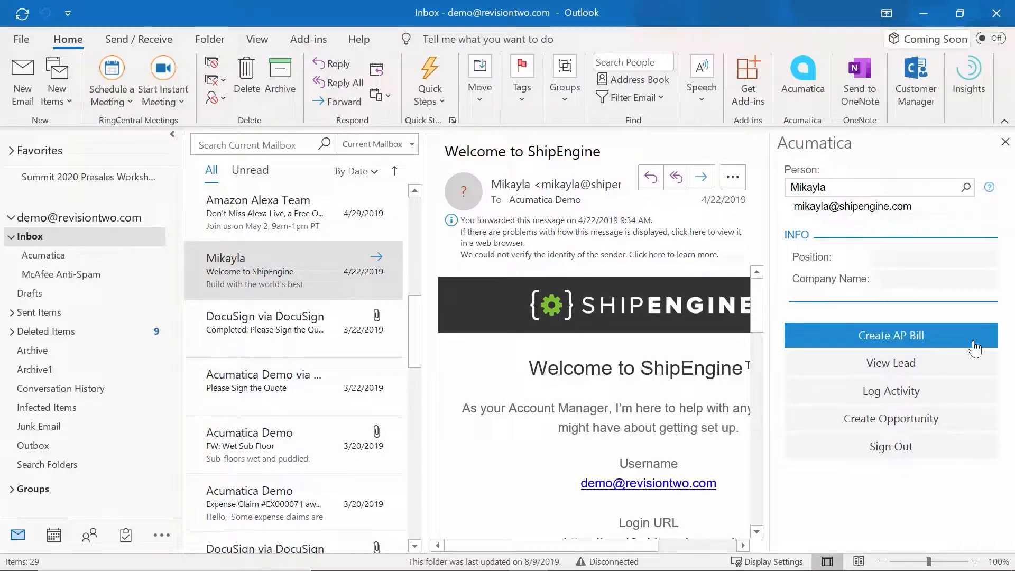
left_click(943, 370)
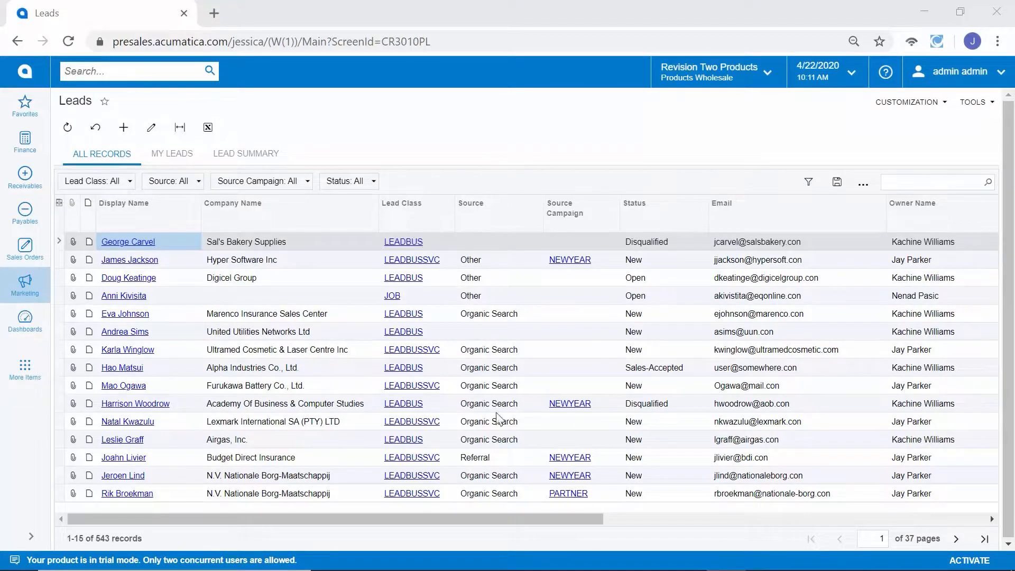
Step: Examine the Source and Source Campaign values of the records in the leads list
left_click(500, 422)
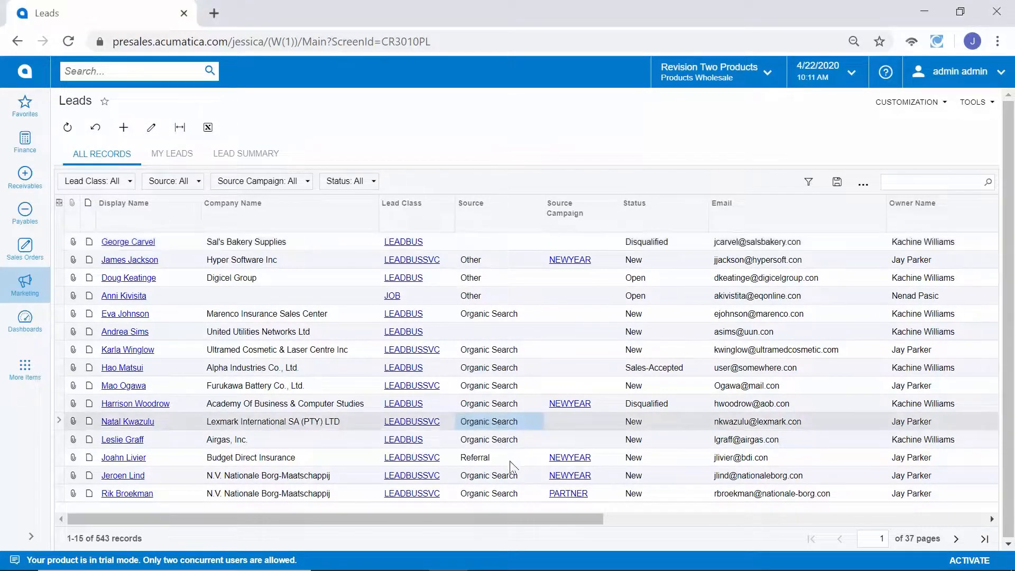
left_click(511, 463)
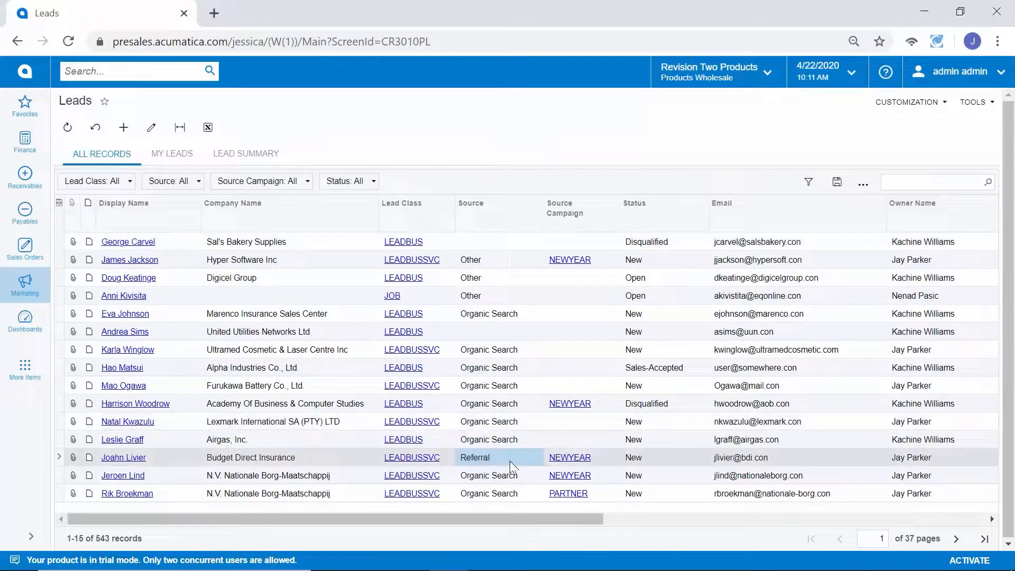
left_click(606, 406)
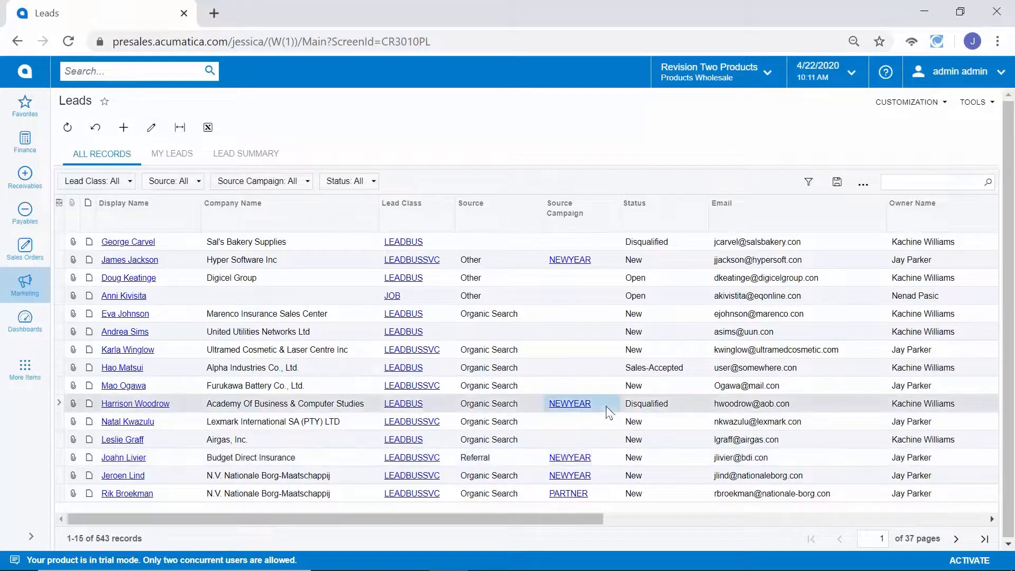
left_click(599, 497)
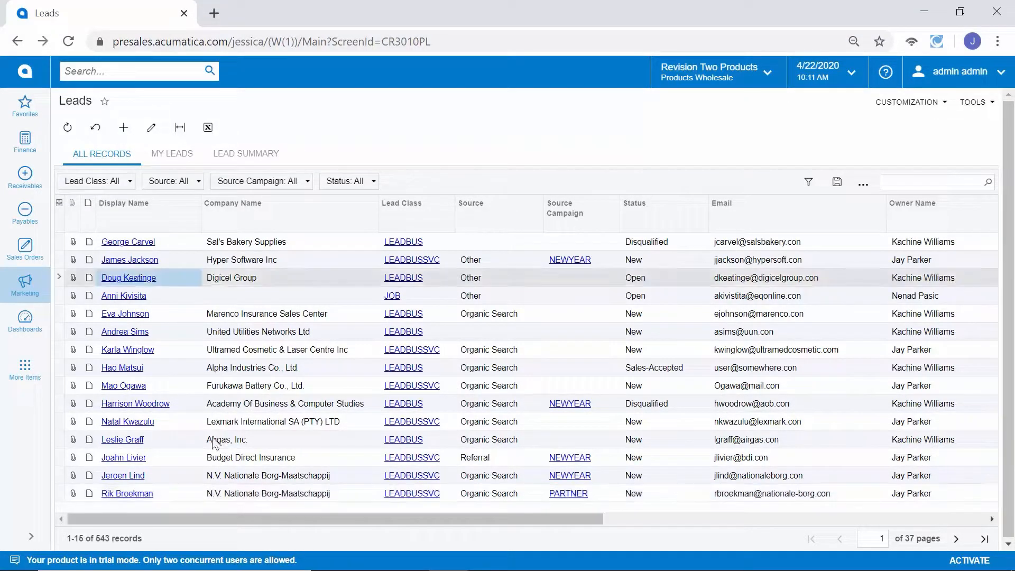
Step: Open the Digicel Group lead and review its owner and contact information
left_click(130, 278)
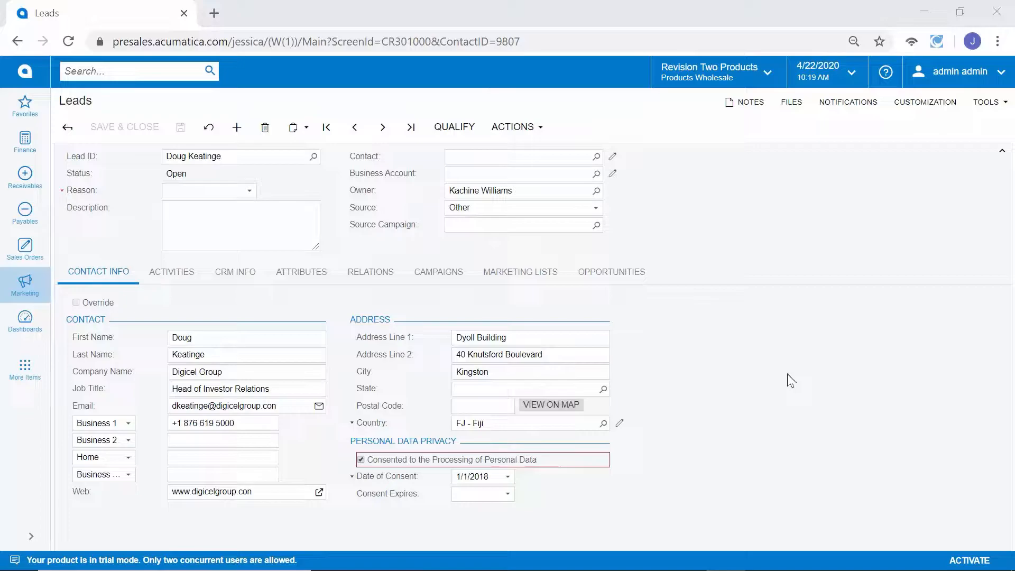
left_click(541, 190)
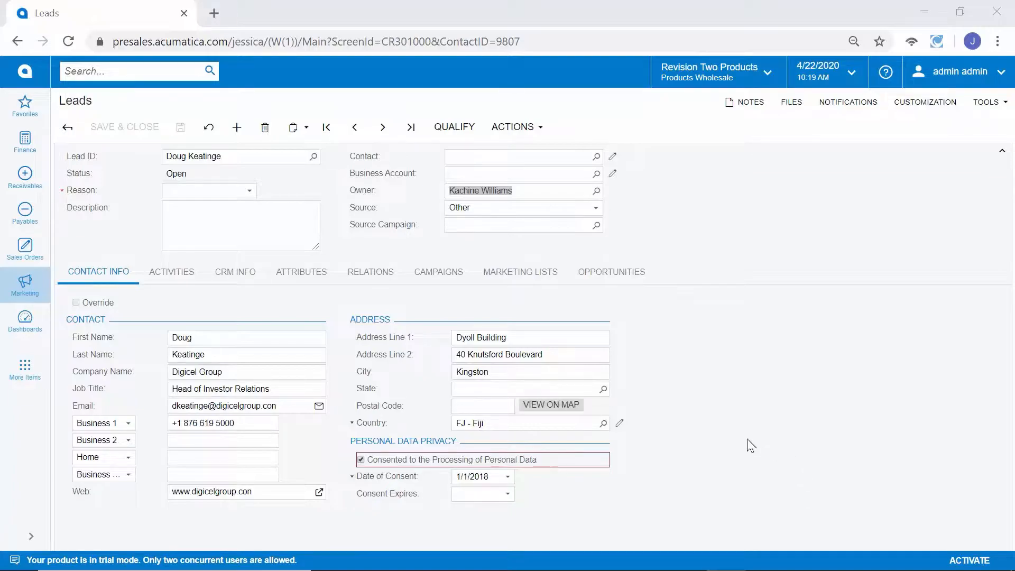
left_click(254, 352)
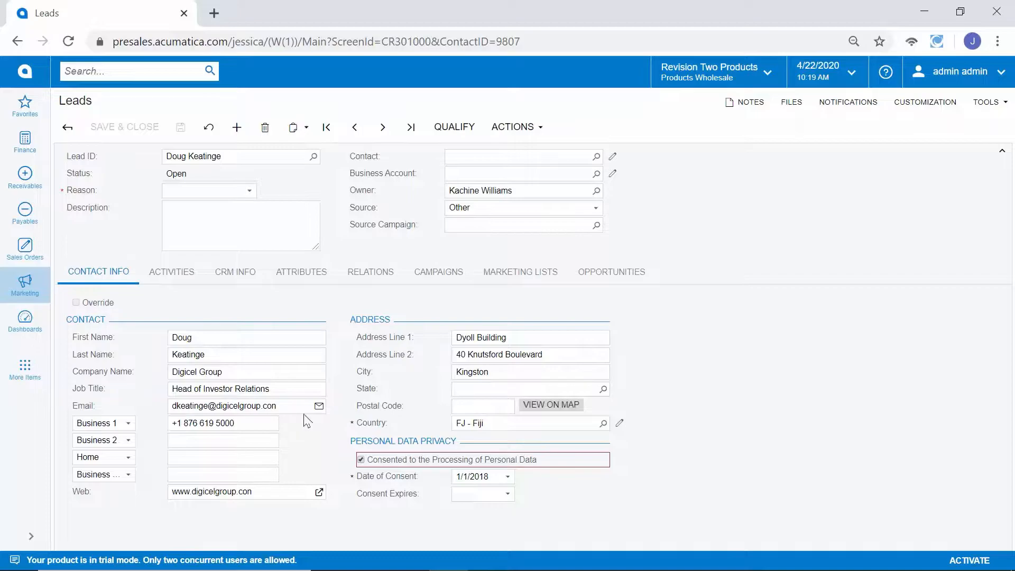
Step: Add a task to the lead's activities with the summary "Follow up in 1 week", the Product Sales workgroup and an owner
left_click(165, 272)
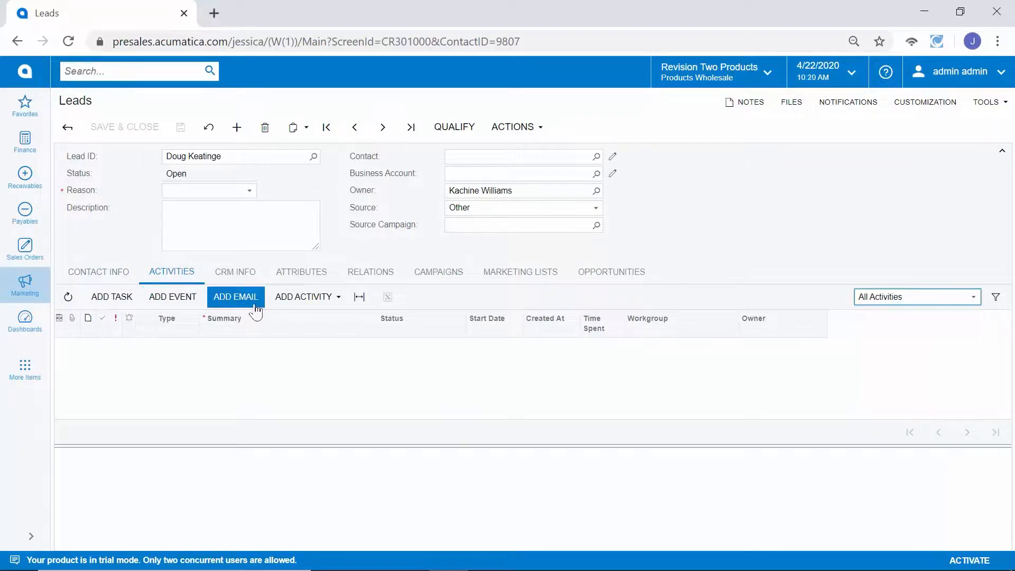
left_click(288, 302)
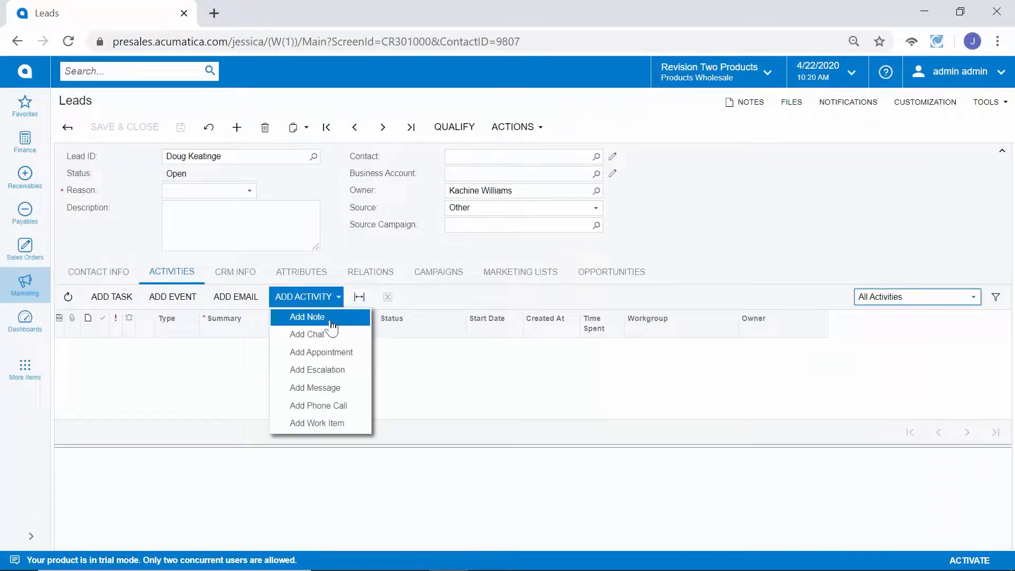
left_click(114, 296)
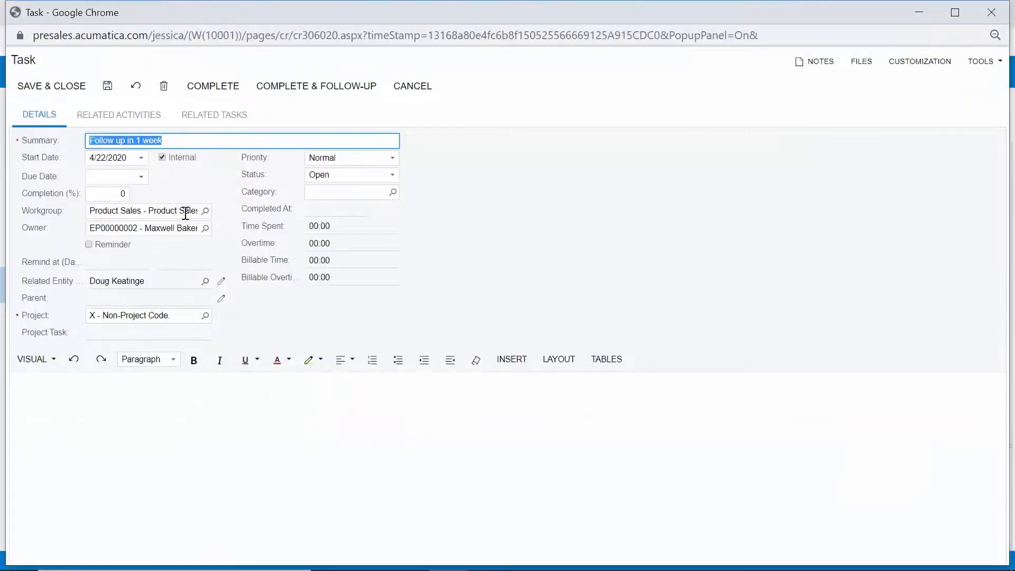
left_click(180, 228)
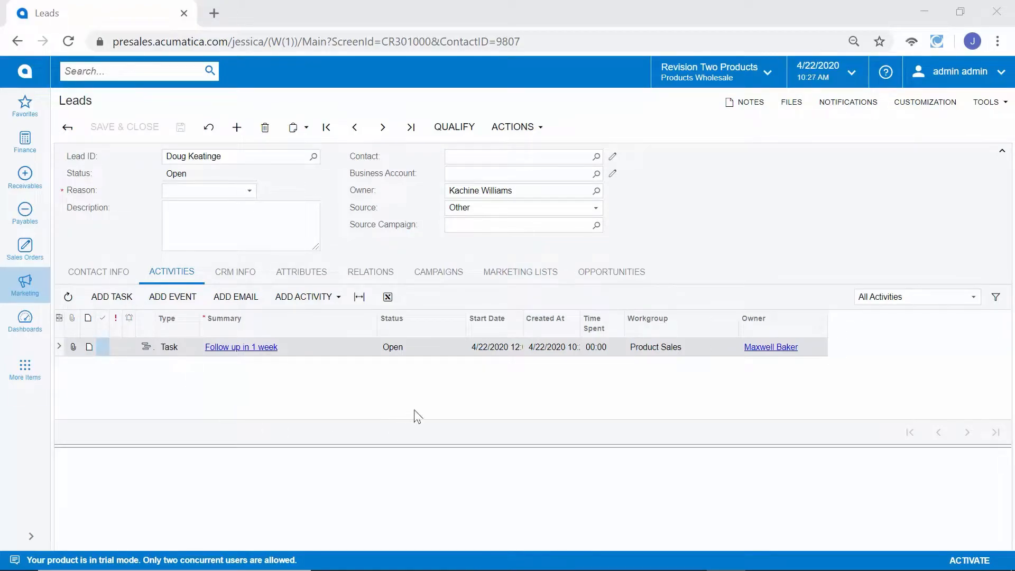
Step: Review the lead's campaigns and marketing lists, and return to its contact information
left_click(439, 272)
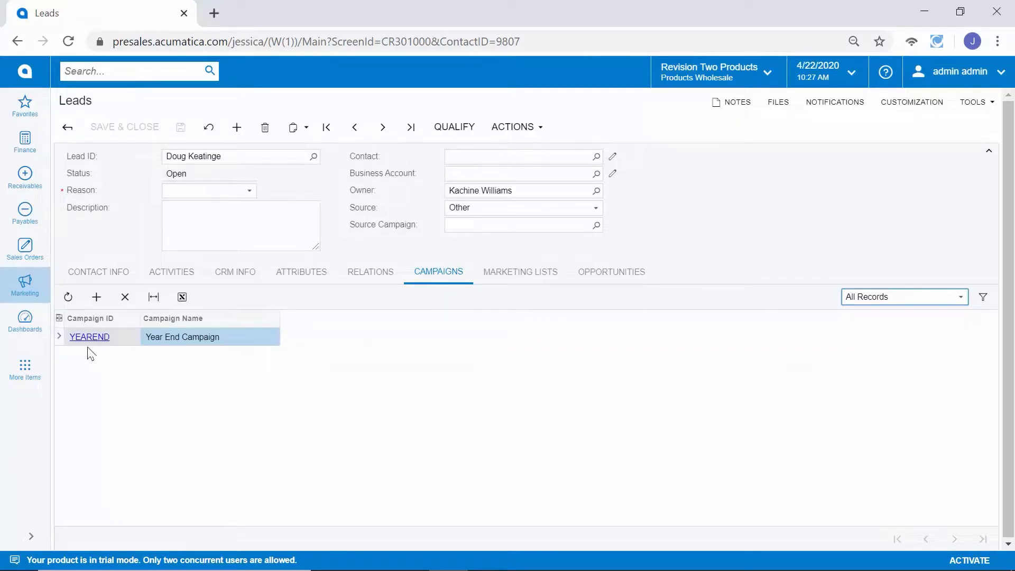
left_click(507, 279)
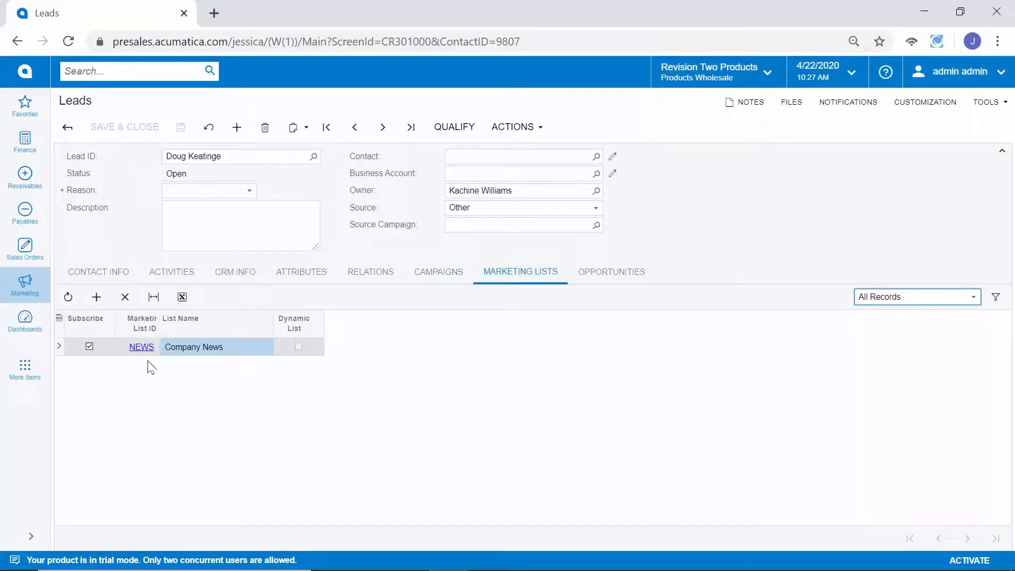
left_click(98, 271)
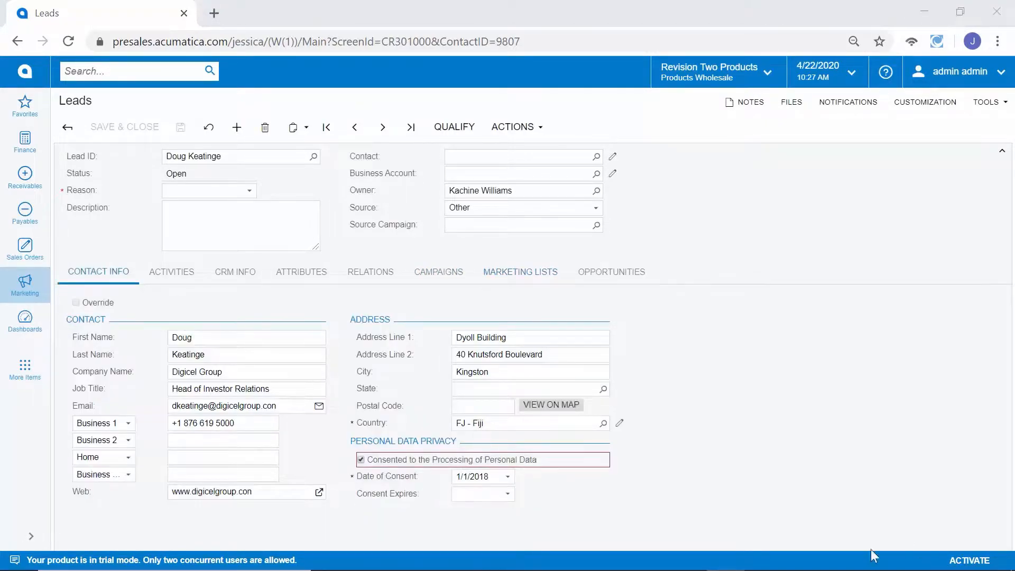
Step: Qualify the lead with the reason Qualified by Marketing and accept it with the reason Accepted by Sales
left_click(474, 138)
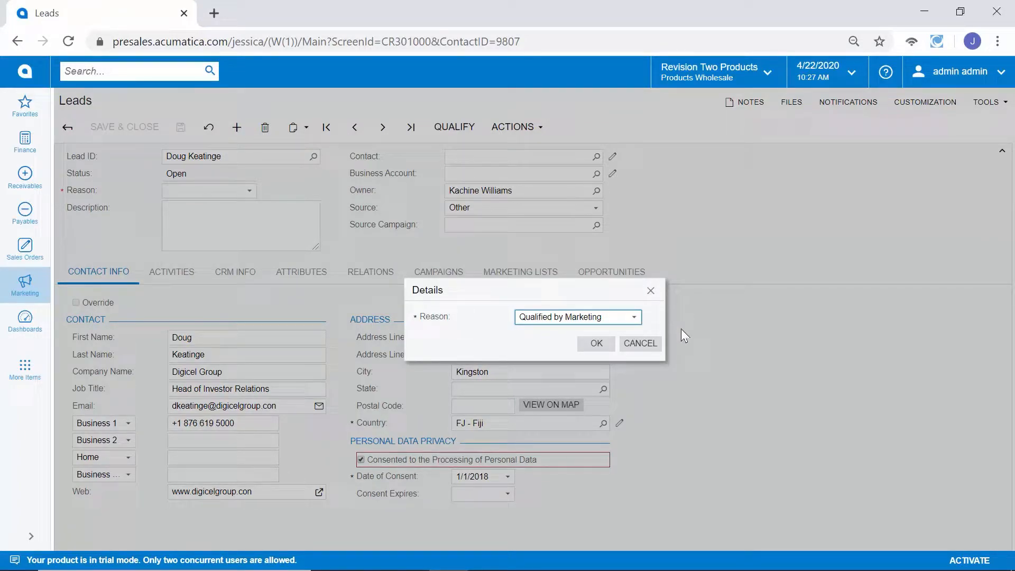
left_click(596, 343)
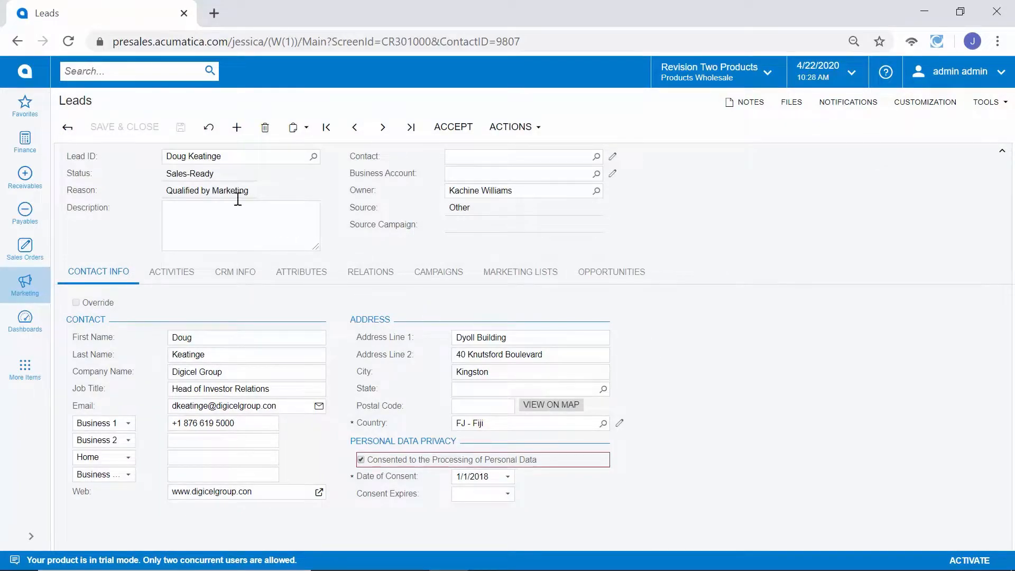
left_click(442, 138)
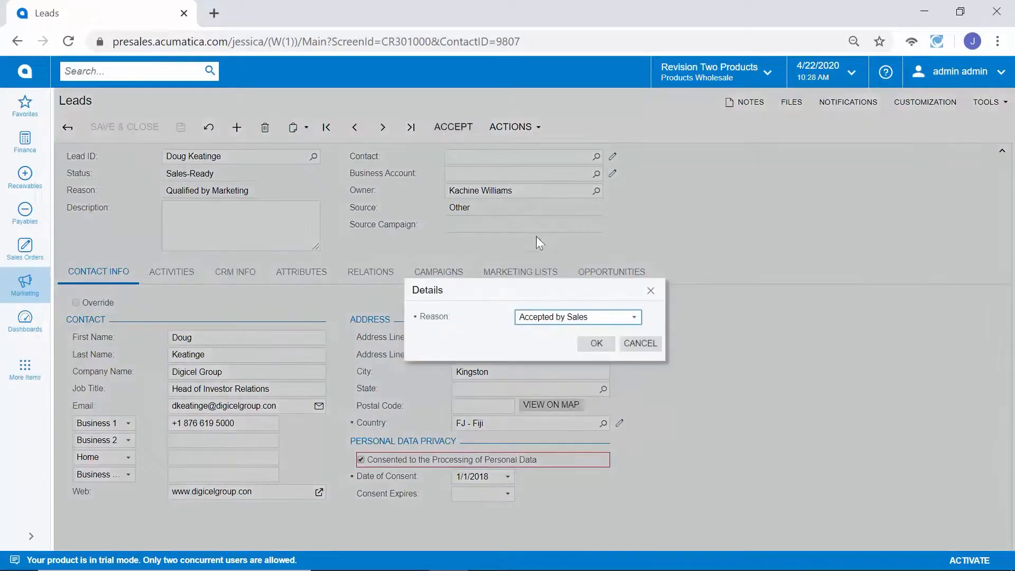
left_click(597, 345)
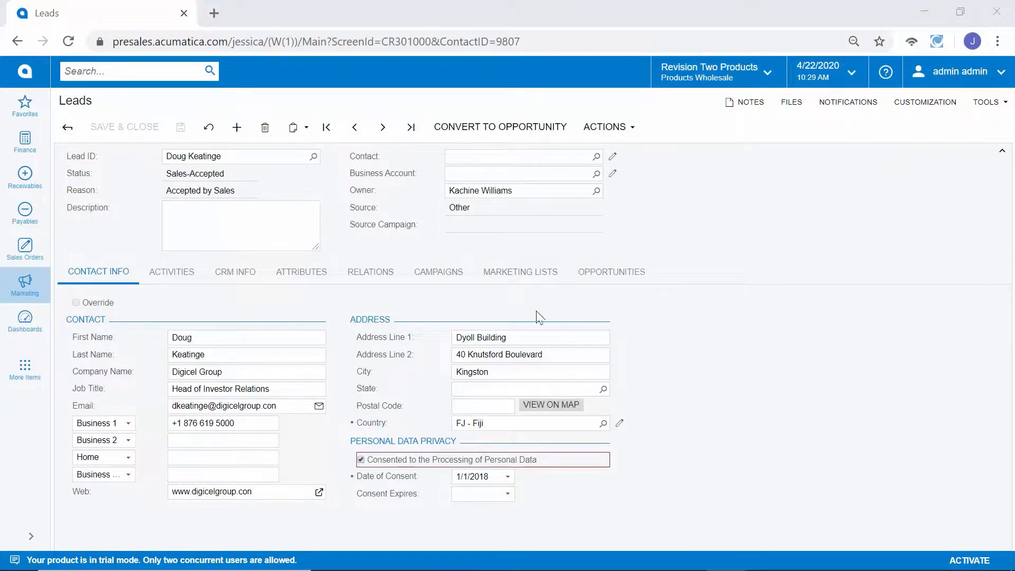
Step: Convert the lead to an opportunity with the subject "Q3 Opportunity" and business account ID DIGICEL, and create it for review
left_click(533, 137)
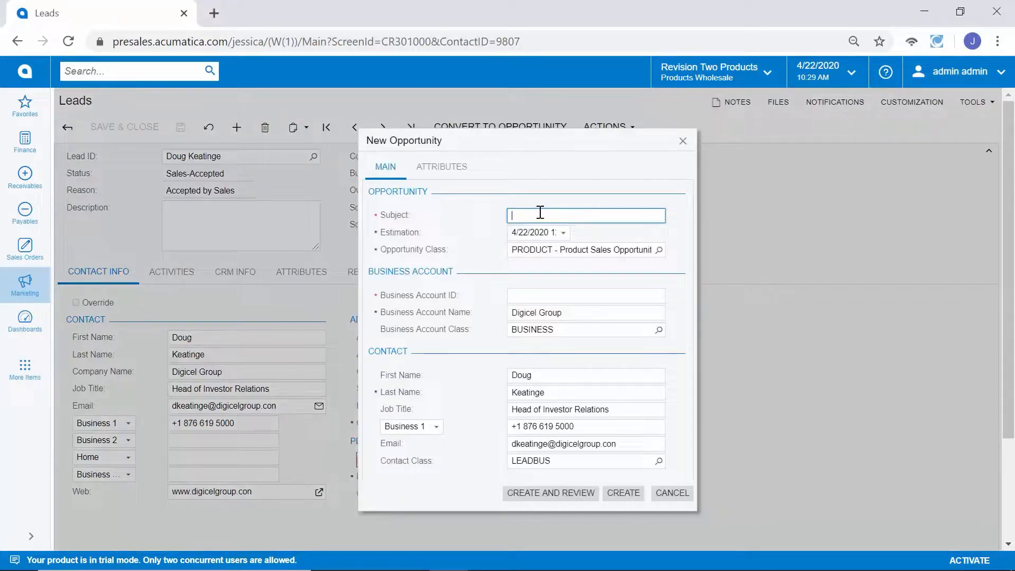
type("Q3 Opportunity")
key("Tab")
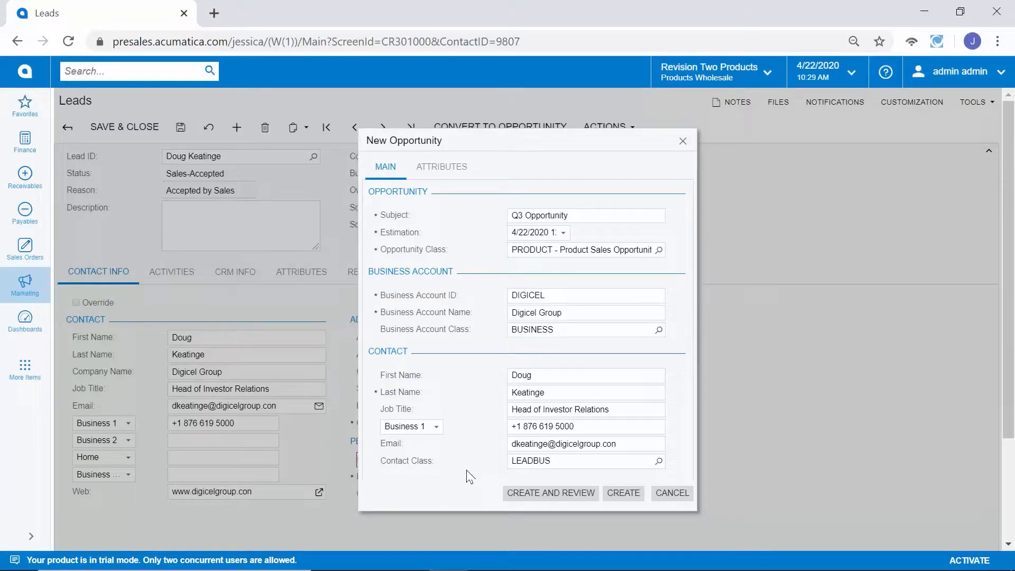
left_click(524, 495)
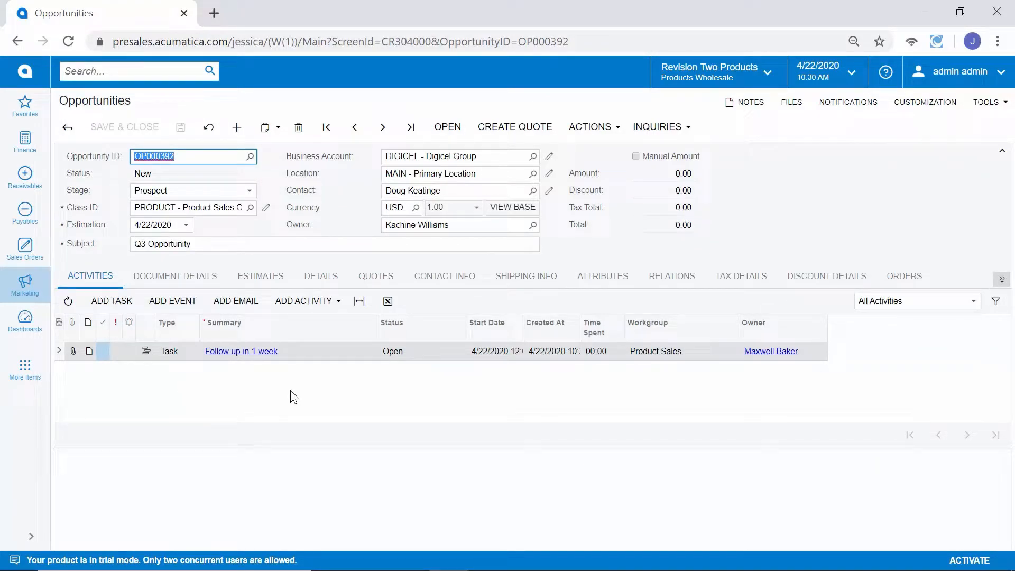
Step: Add inventory item AACOMPUT01 to the opportunity's document details with a quantity of 5 and save the opportunity
left_click(217, 277)
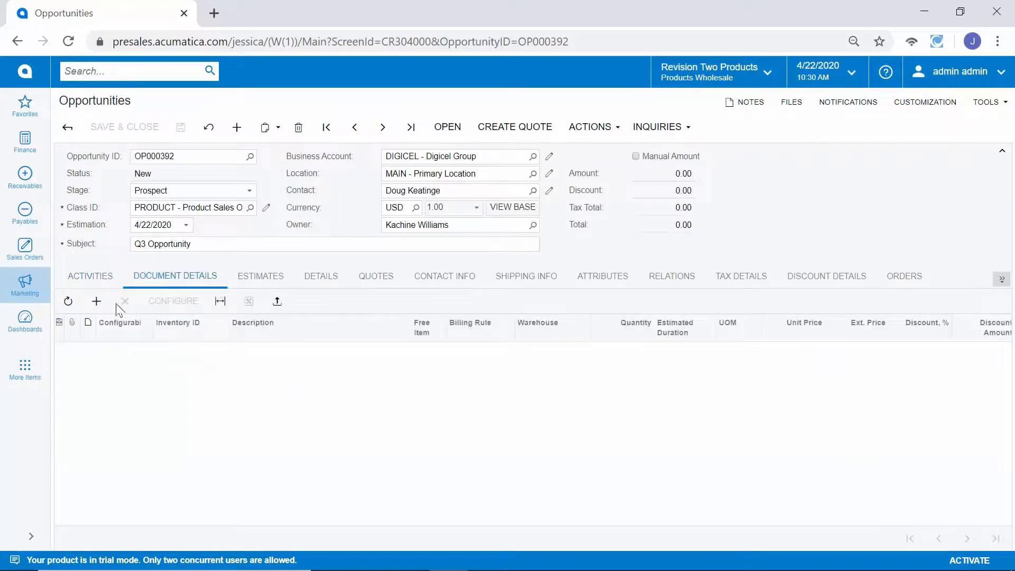
left_click(96, 301)
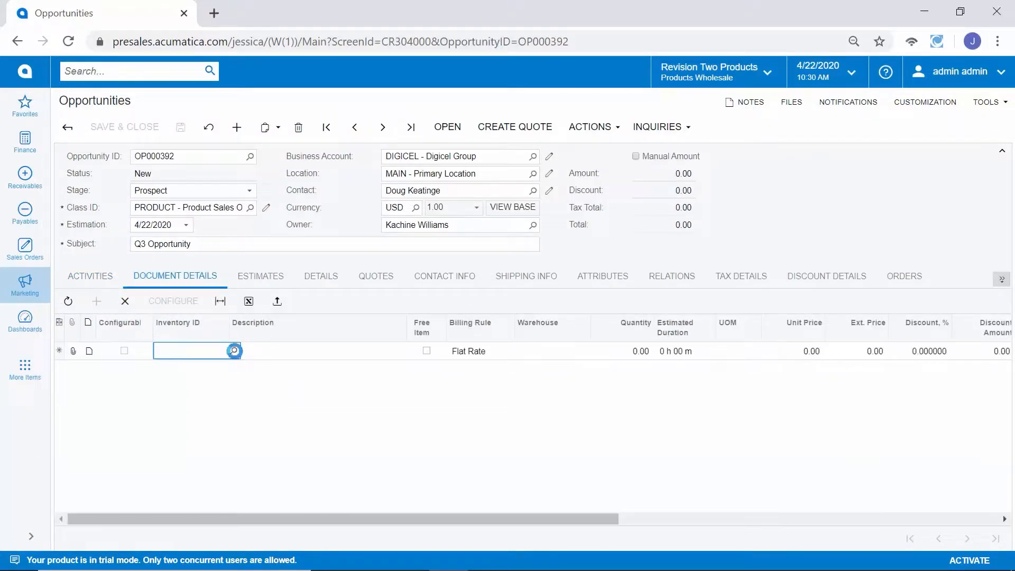
left_click(234, 350)
double_click(206, 193)
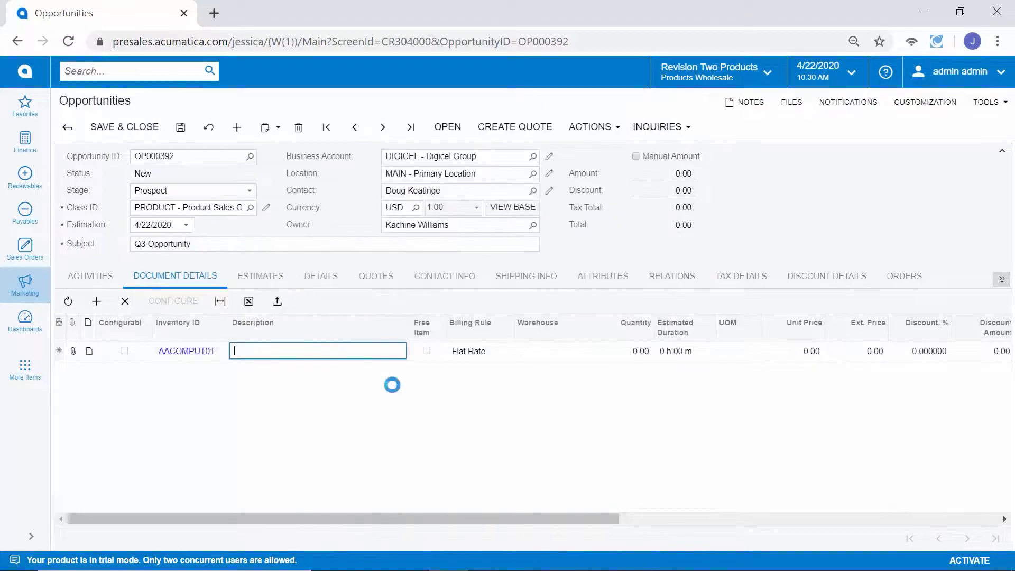
left_click(639, 350)
type("5")
key("Tab")
key("Tab")
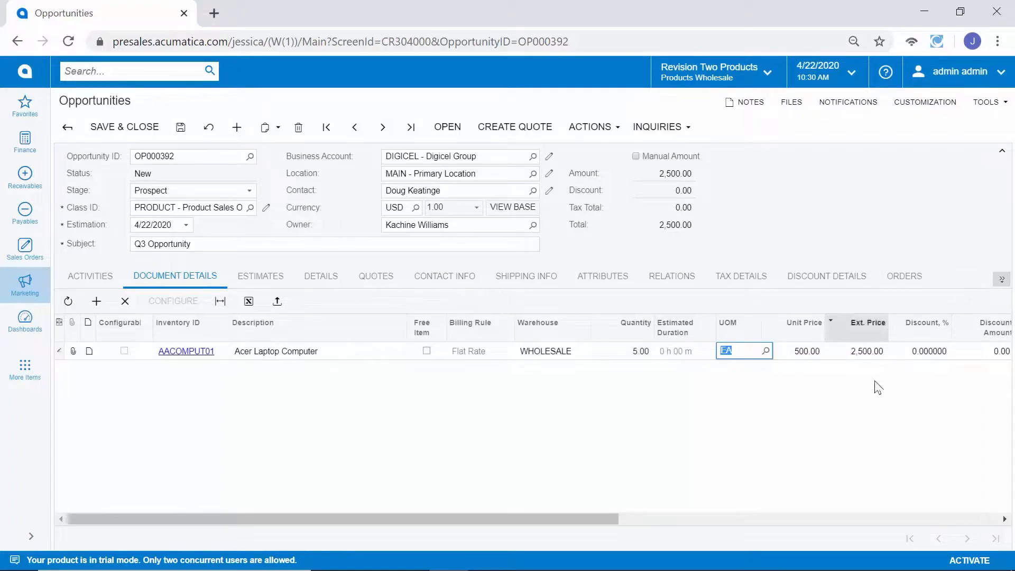
key("Tab")
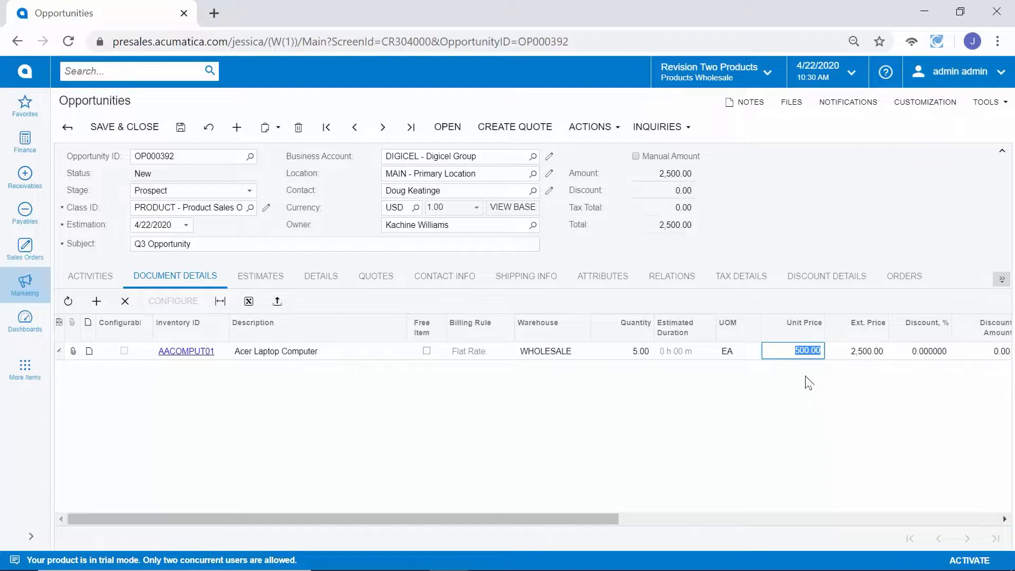
key("ctrl+s")
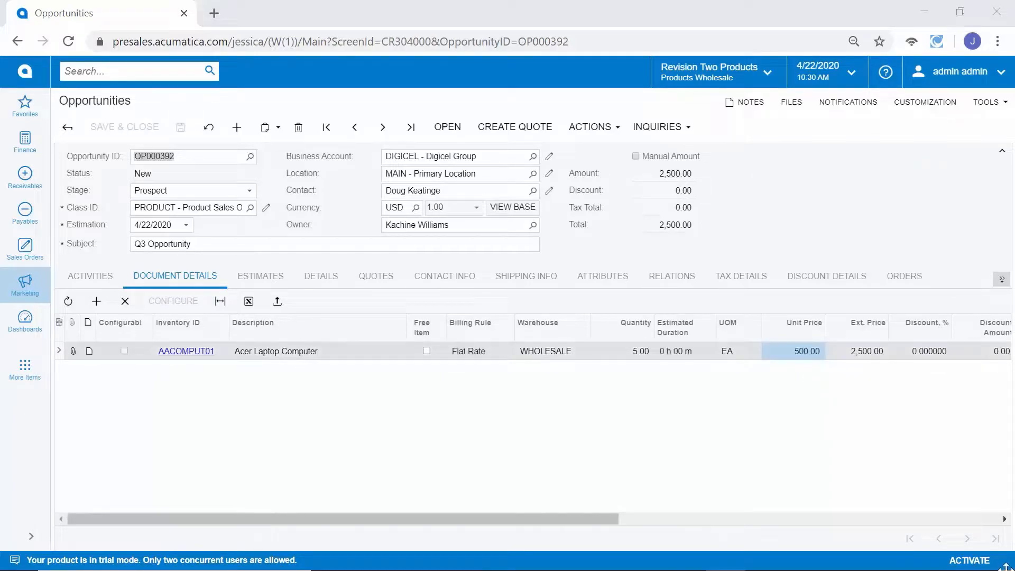
Step: Show the opportunity's CRM and forecasting details and set its stage to Negotiation
left_click(321, 276)
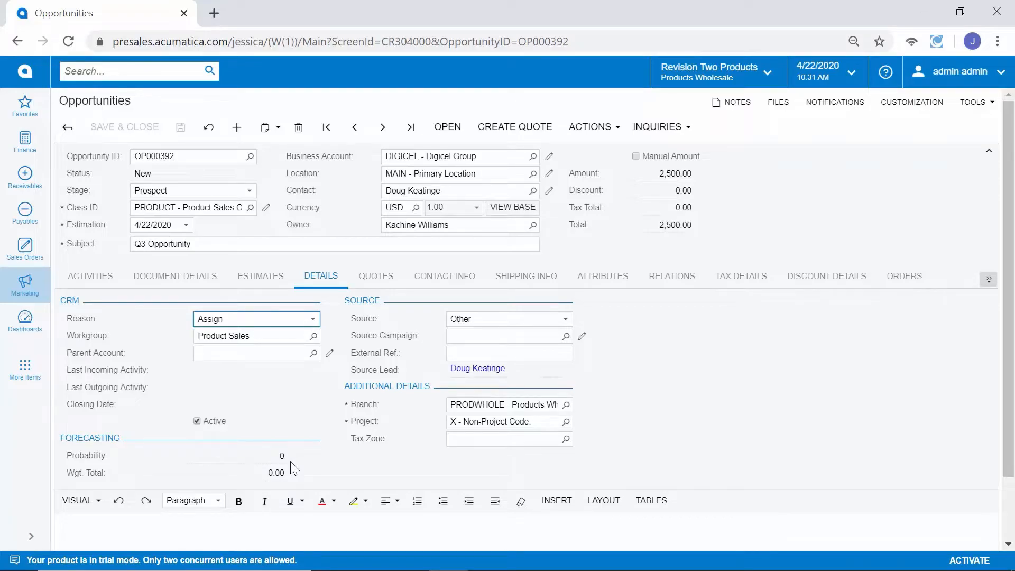
left_click(199, 191)
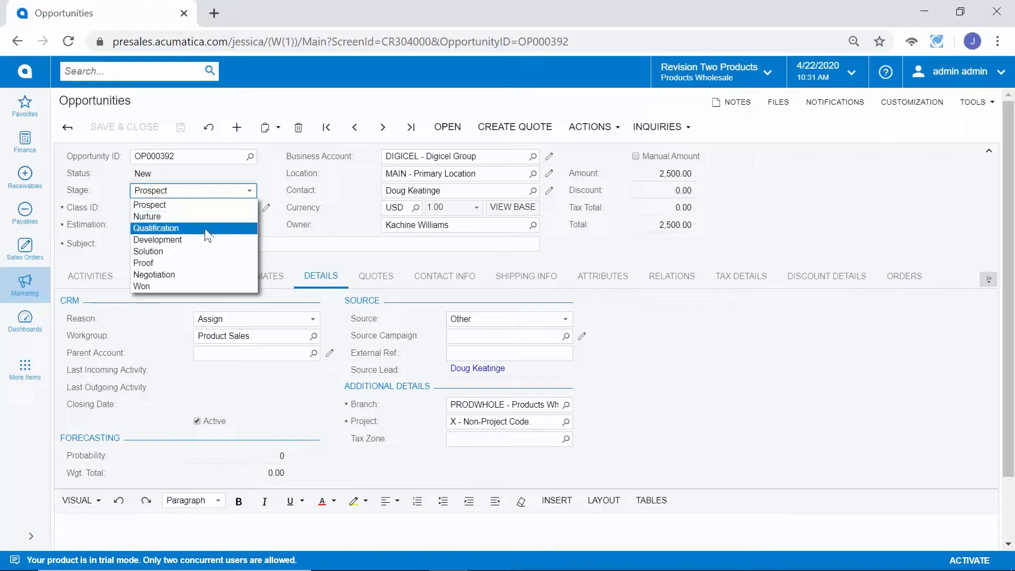
left_click(210, 282)
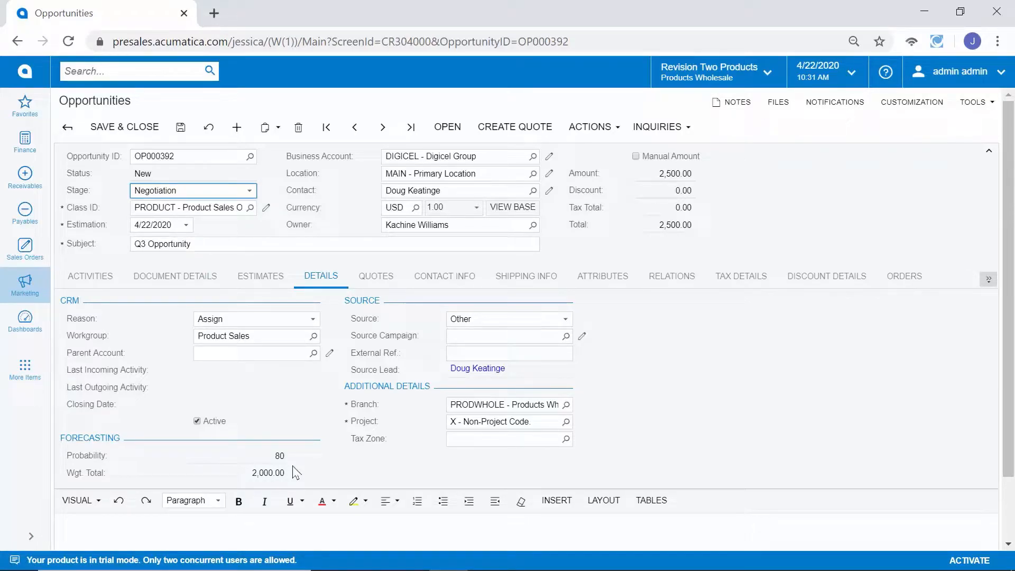
left_click(217, 191)
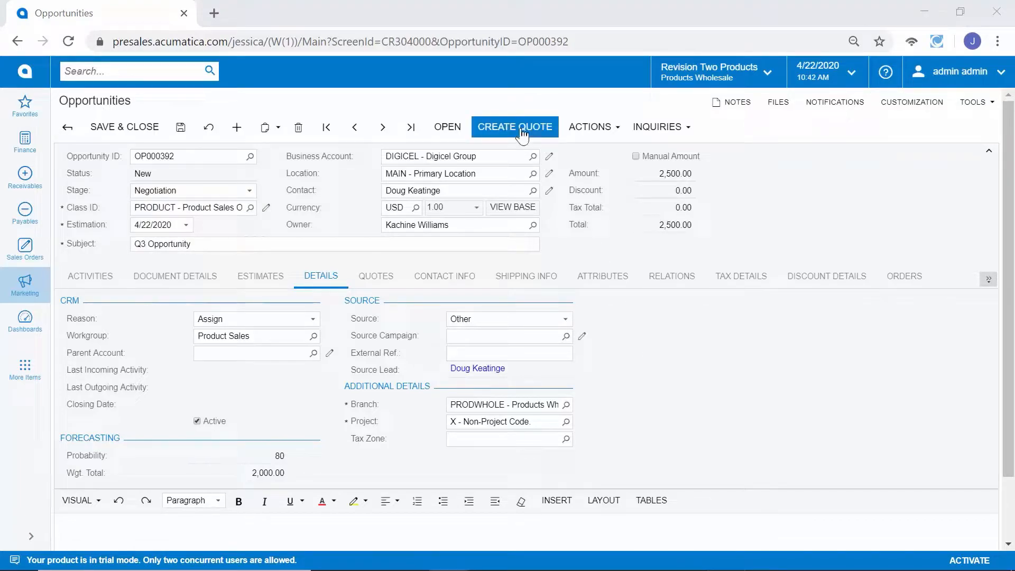
Step: Create a primary sales quote from the opportunity, including the opportunity's details, and open it for review
left_click(523, 134)
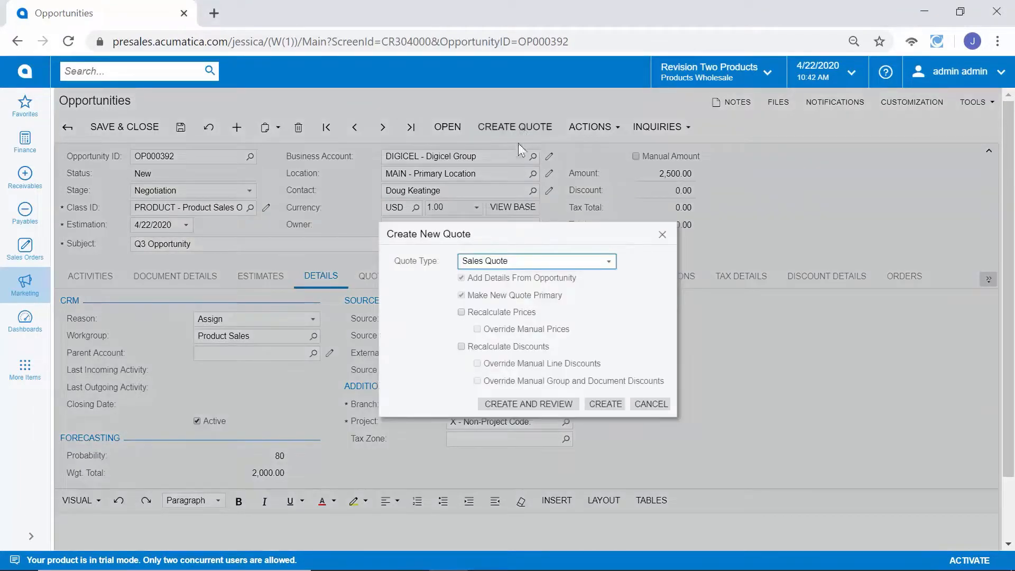
left_click(526, 404)
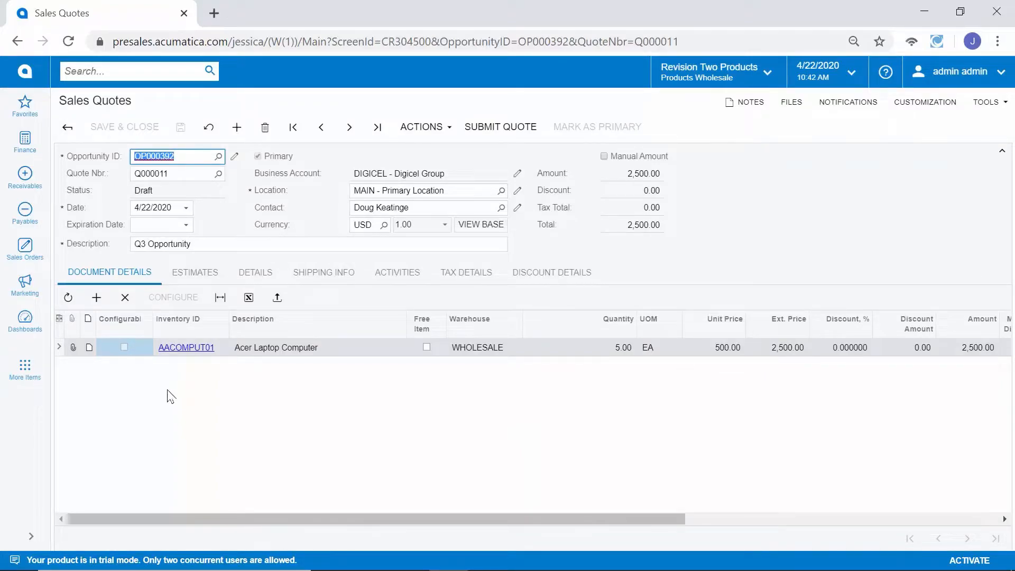
Step: Submit the sales quote and send it to the contact by email
left_click(512, 136)
left_click(439, 135)
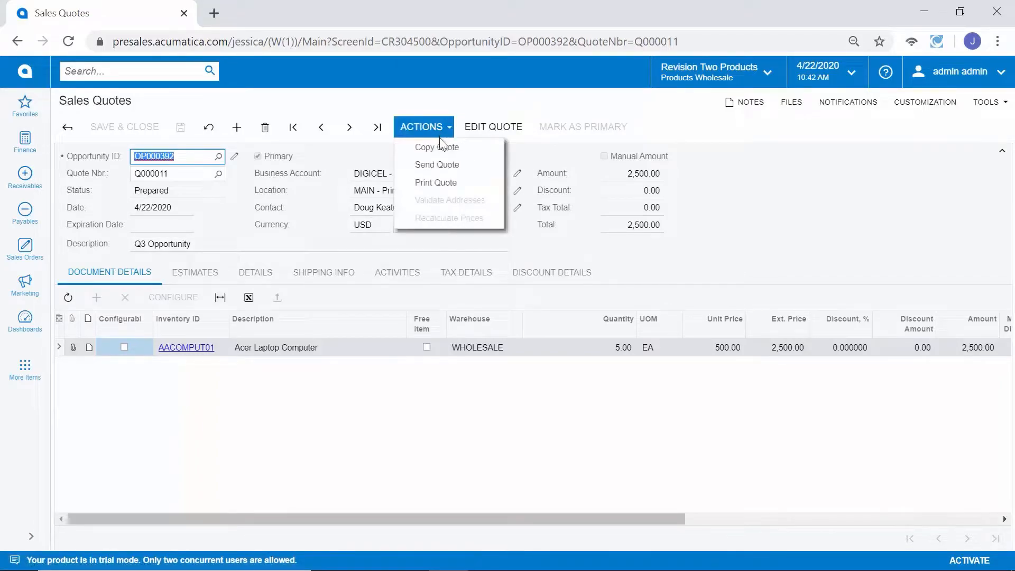
left_click(445, 171)
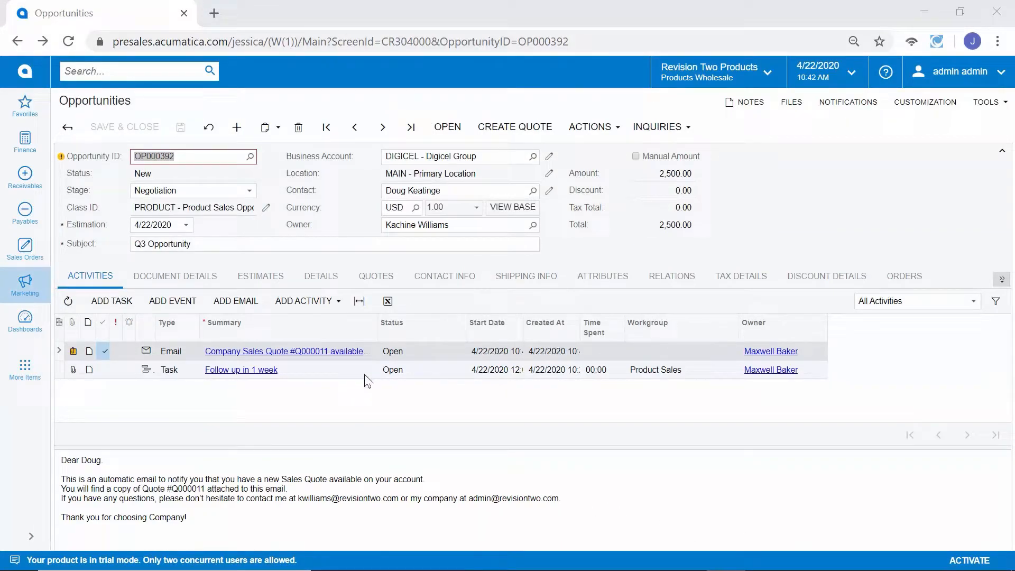
Step: Show the opportunity's quotes and bring up the customer record for the DIGICEL business account
left_click(377, 280)
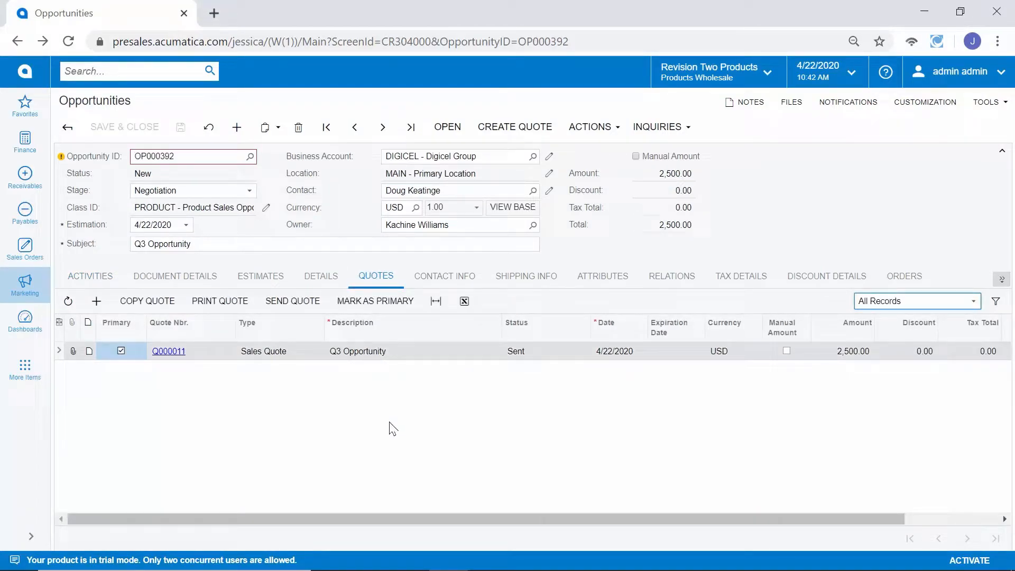
left_click(591, 136)
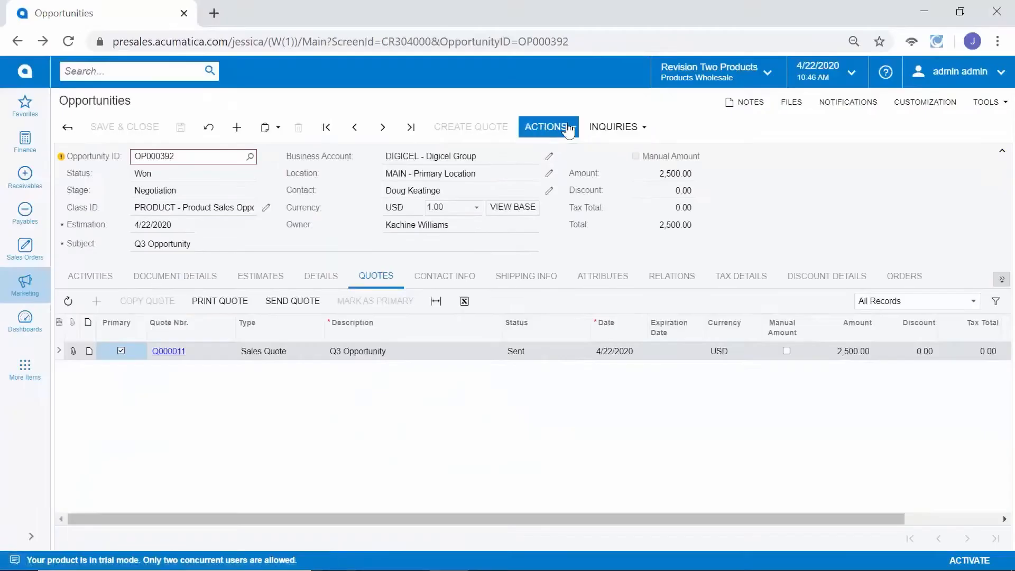
left_click(570, 128)
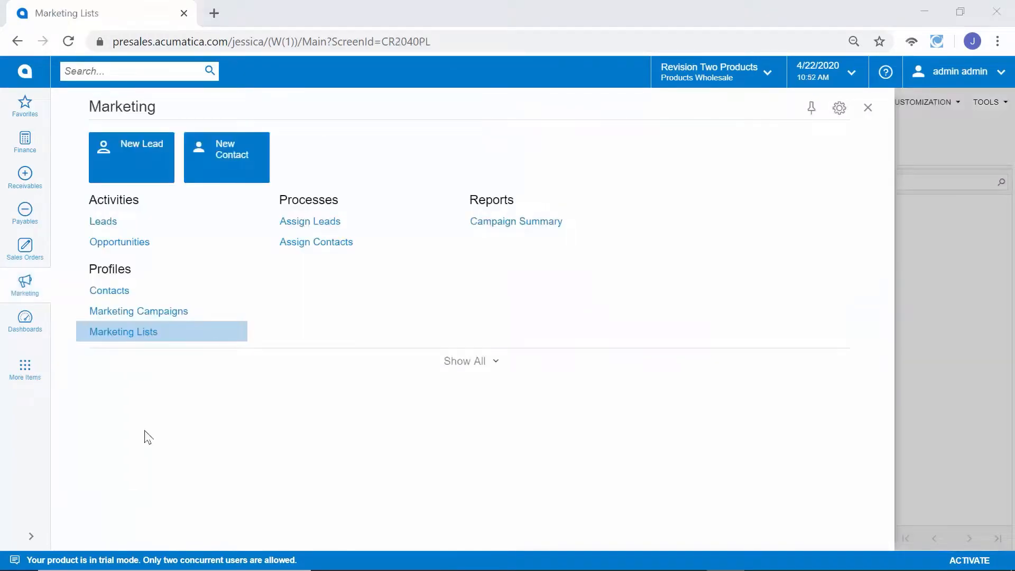
Step: Open the NEWLEADS marketing list and examine its list name and selection criteria
left_click(144, 344)
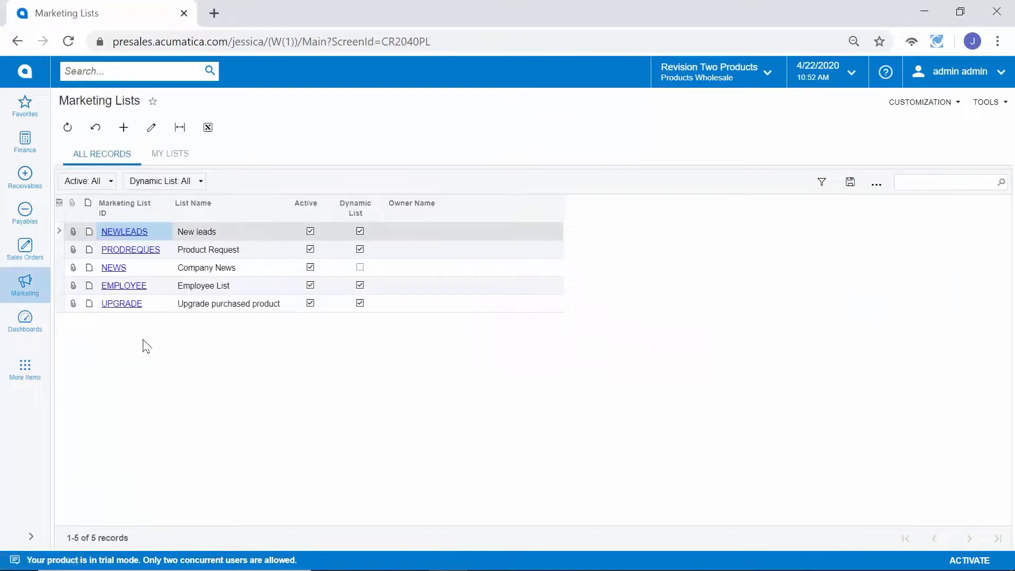
left_click(137, 235)
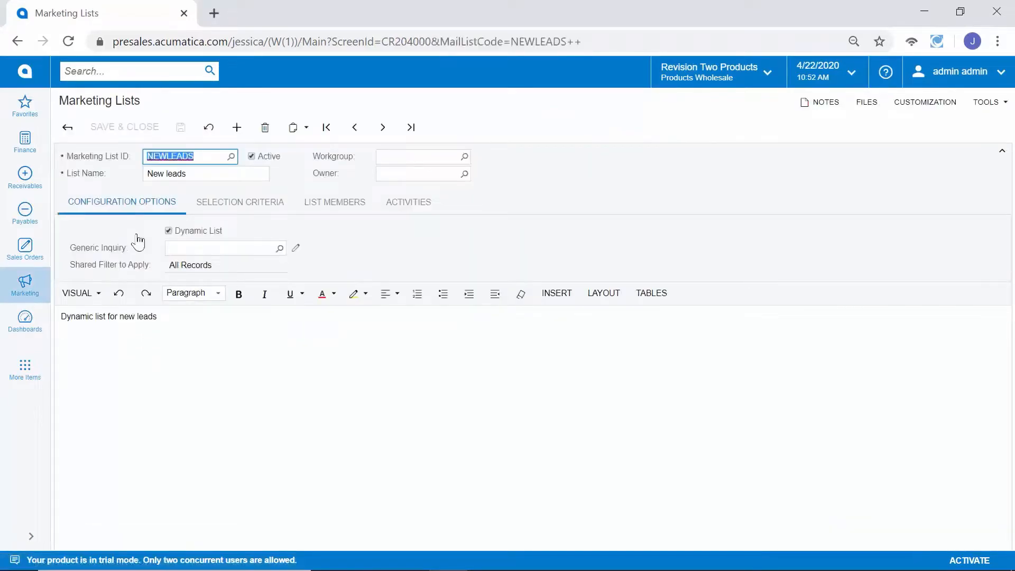
left_click(240, 216)
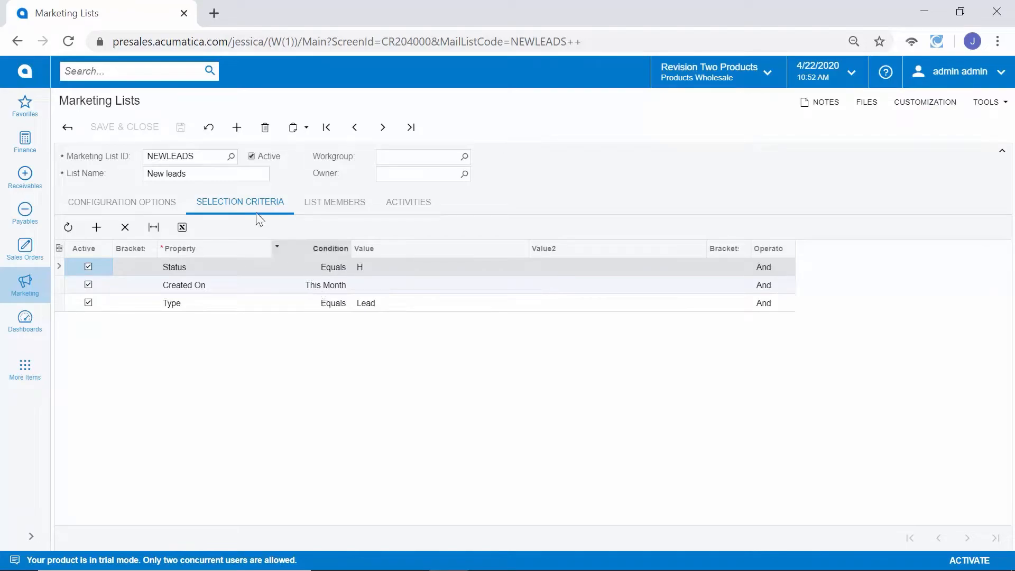
left_click(206, 173)
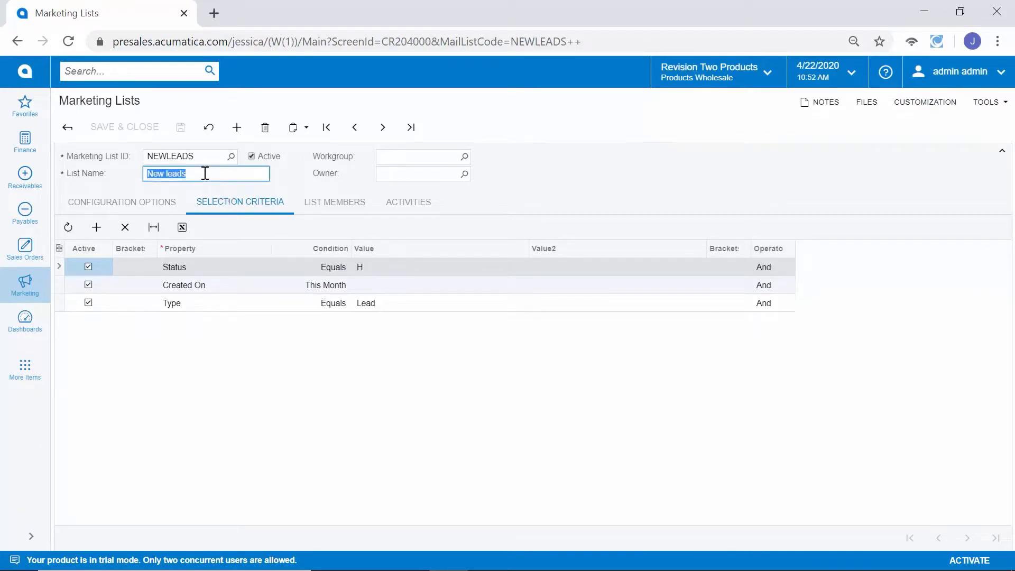
left_click(341, 288)
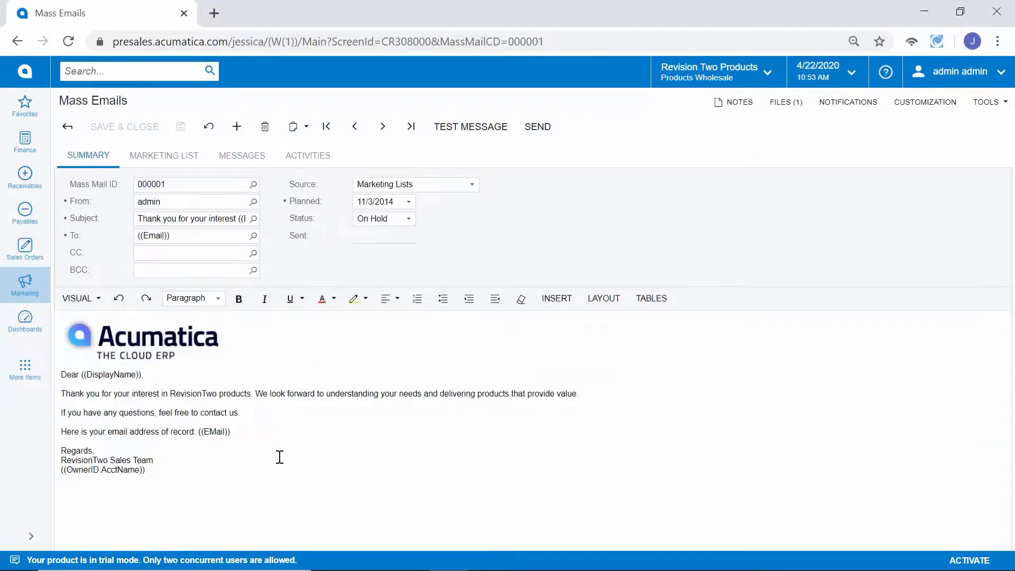
Step: Examine the DisplayName placeholder in the mass email's greeting and the email's marketing list selection
double_click(111, 374)
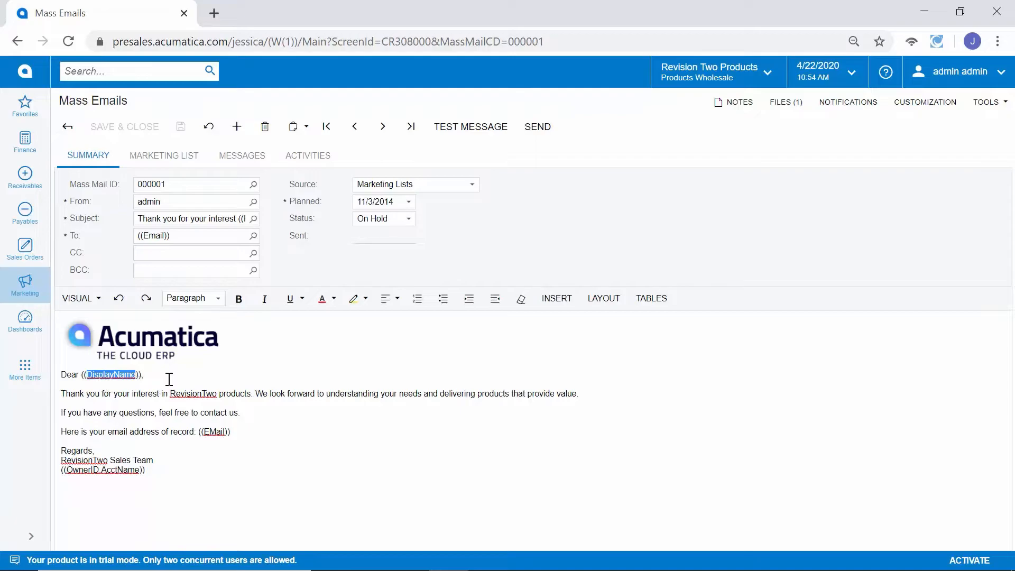
left_click(173, 164)
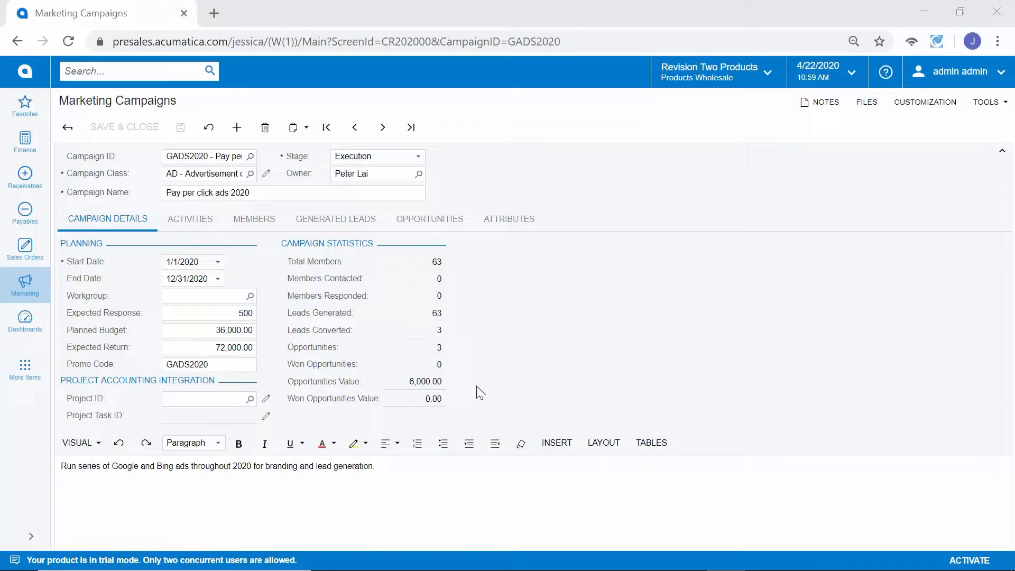
Step: Examine the leads generated, opportunities, opportunities value and promo code of the Pay per click ads 2020 campaign
double_click(436, 313)
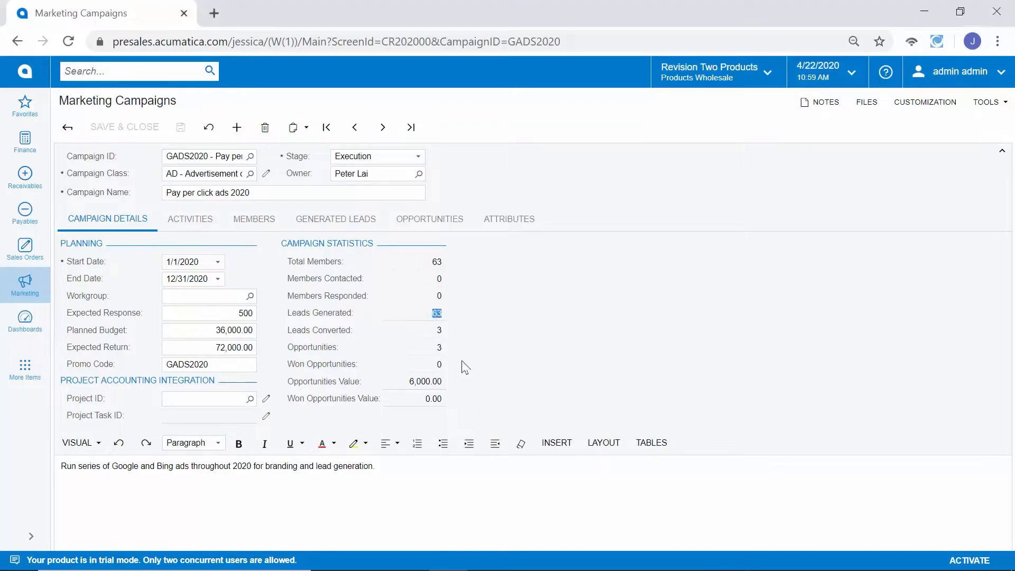
double_click(439, 347)
double_click(452, 376)
double_click(224, 365)
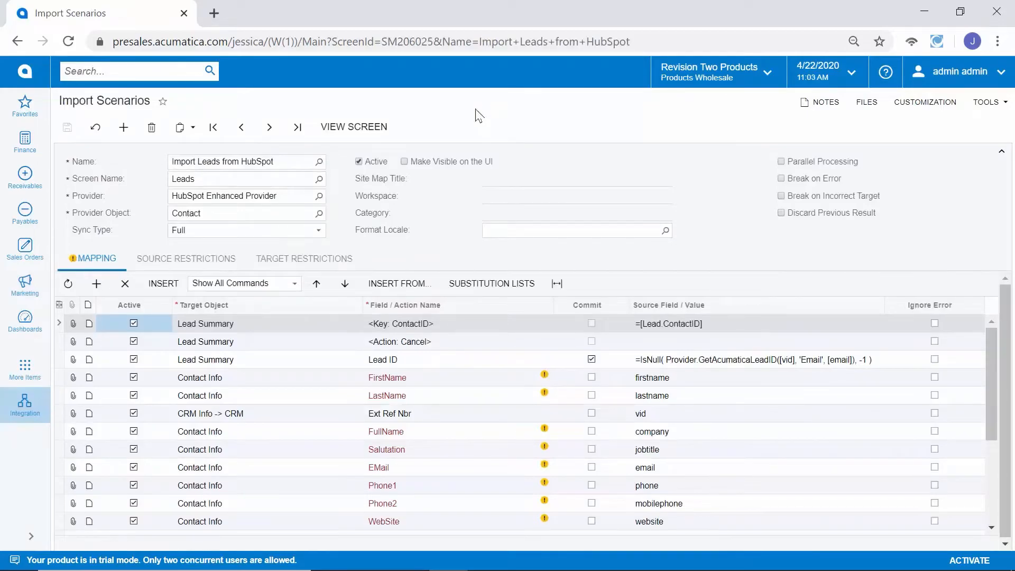
Step: Examine the provider and name of the Import Leads from HubSpot import scenario
left_click(282, 198)
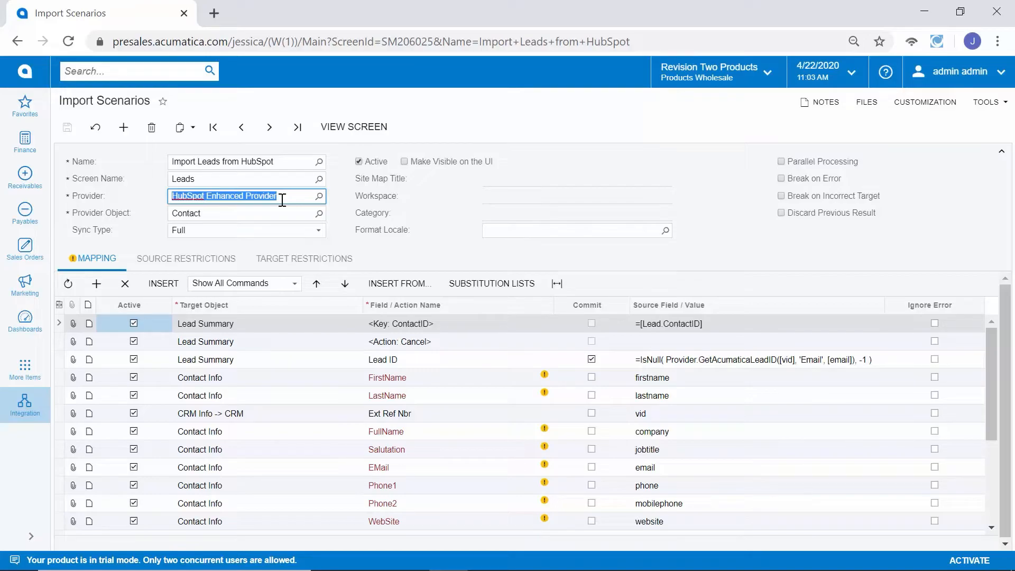
left_click(277, 160)
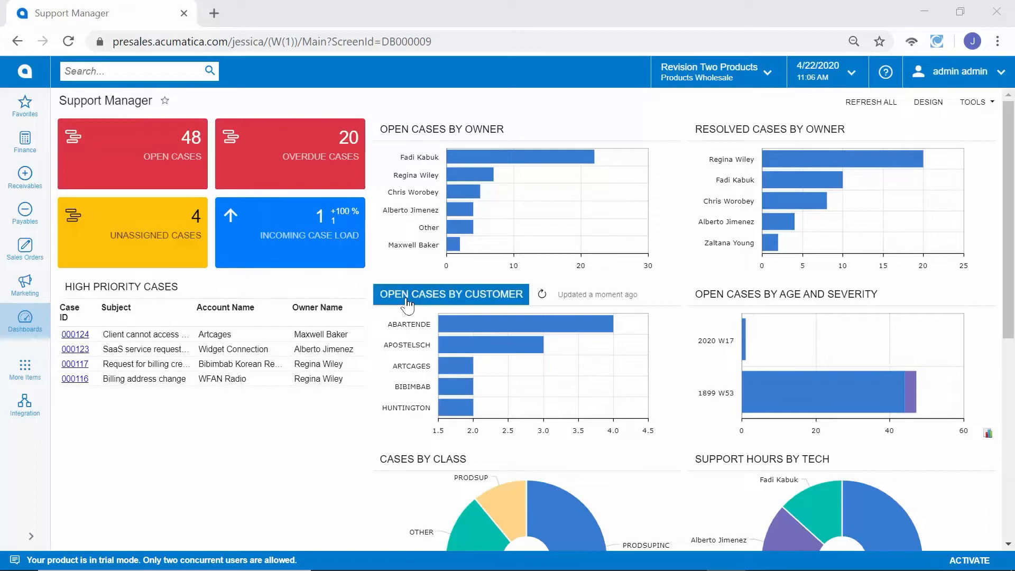
Step: Open high-priority case 000124 from the Support Manager dashboard and examine its details, activities and severity settings
left_click(75, 336)
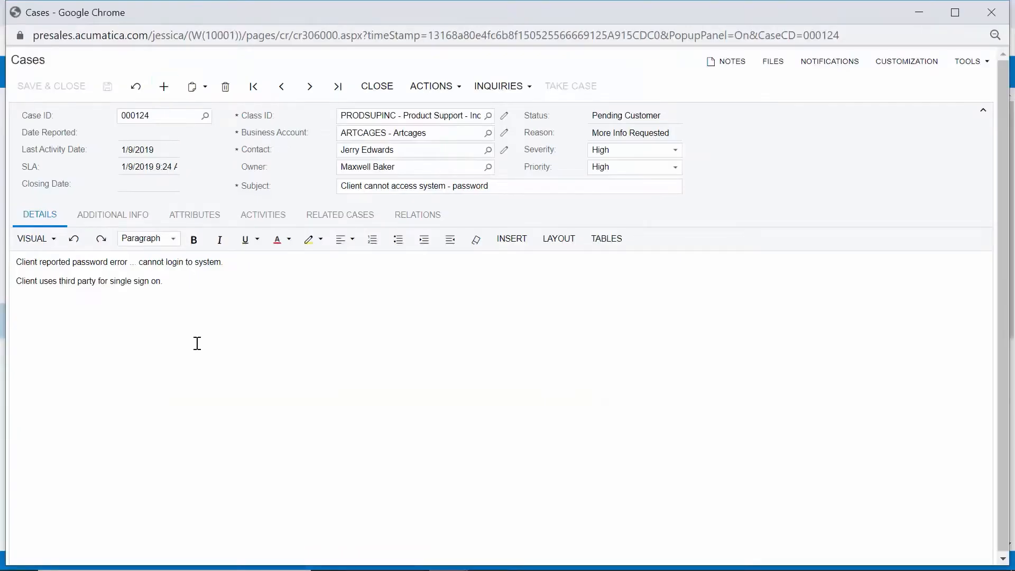
left_click(197, 343)
left_click(267, 218)
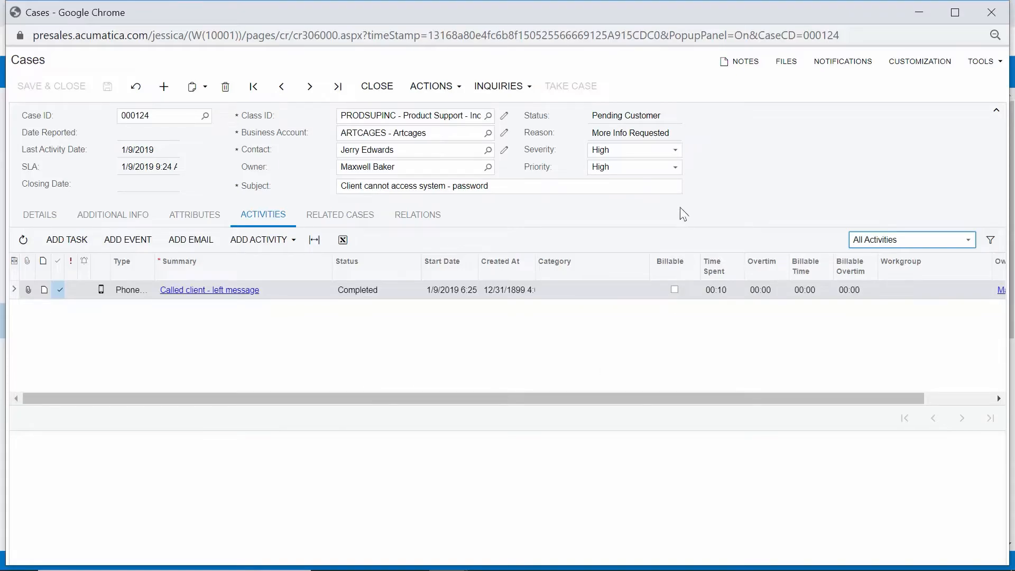
left_click(704, 157)
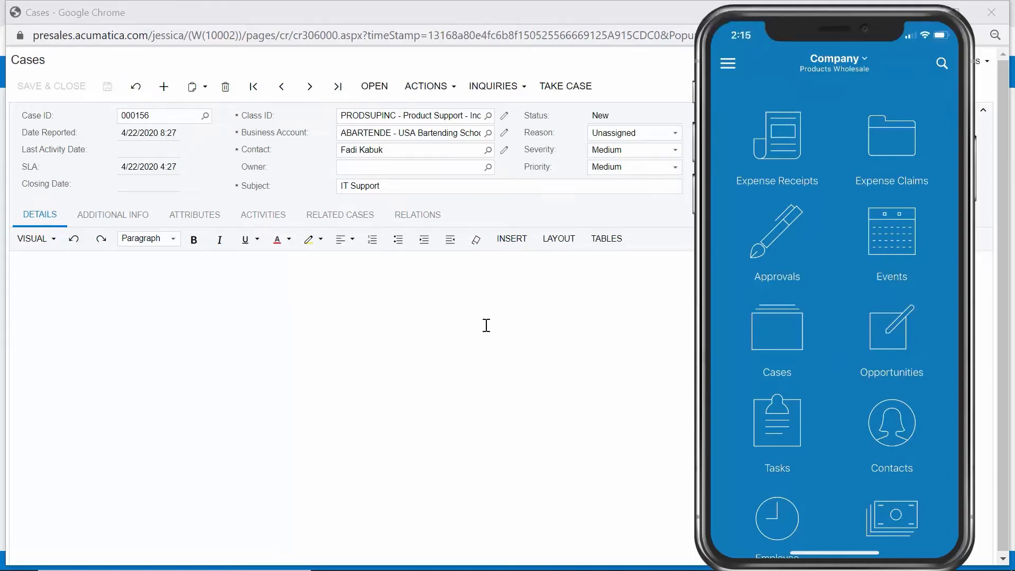
Step: Switch to the Acumatica mobile app, open the cases and check the list's view options, keeping All
left_click(813, 350)
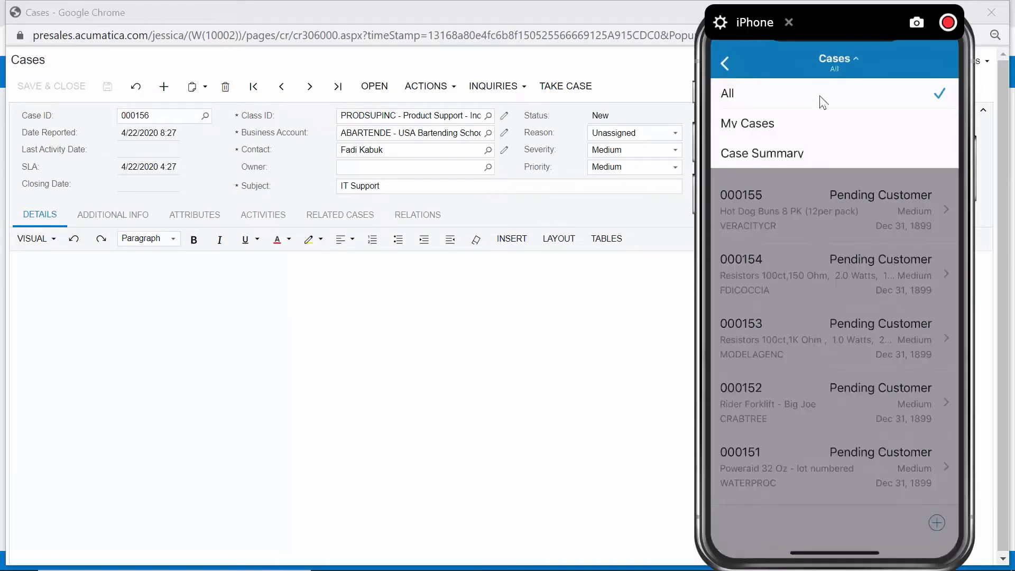
left_click(829, 238)
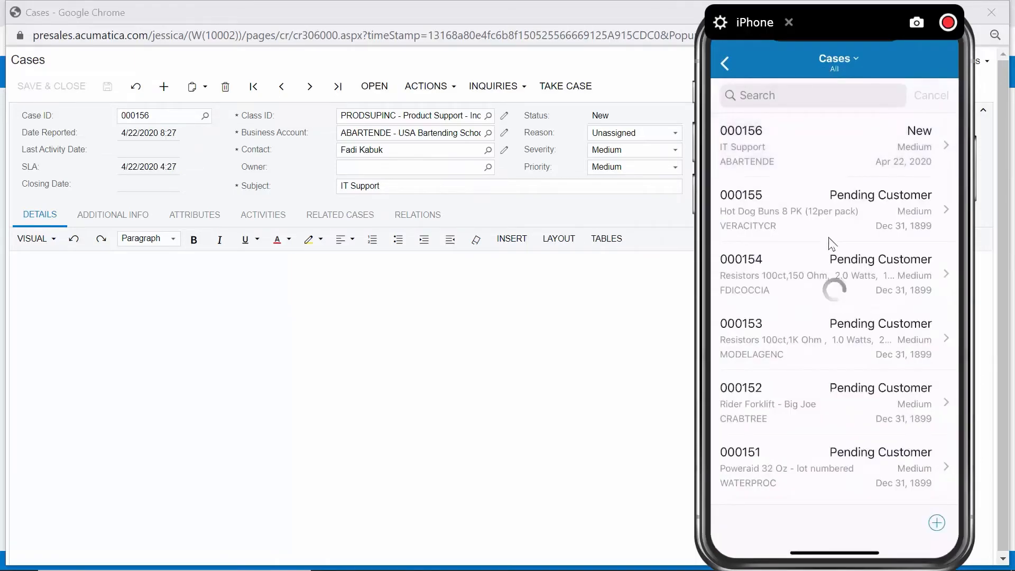